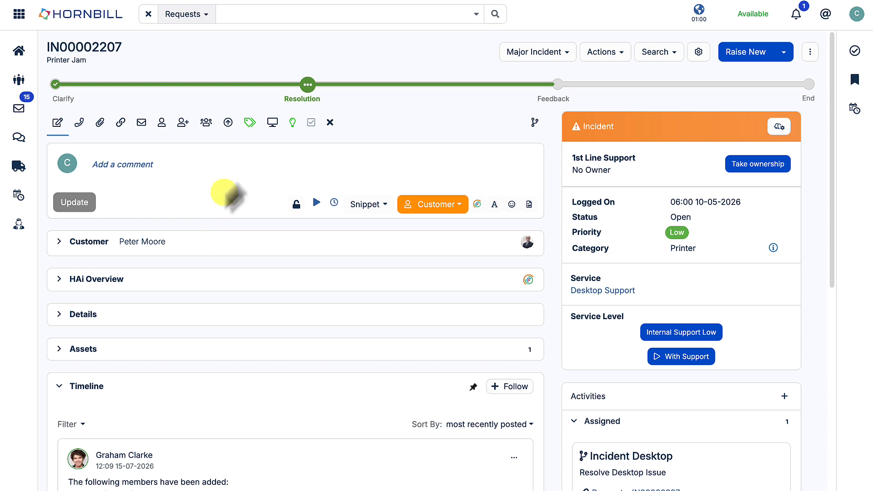
# - Show the category selection for the Printer Jam incident
pyautogui.click(250, 123)
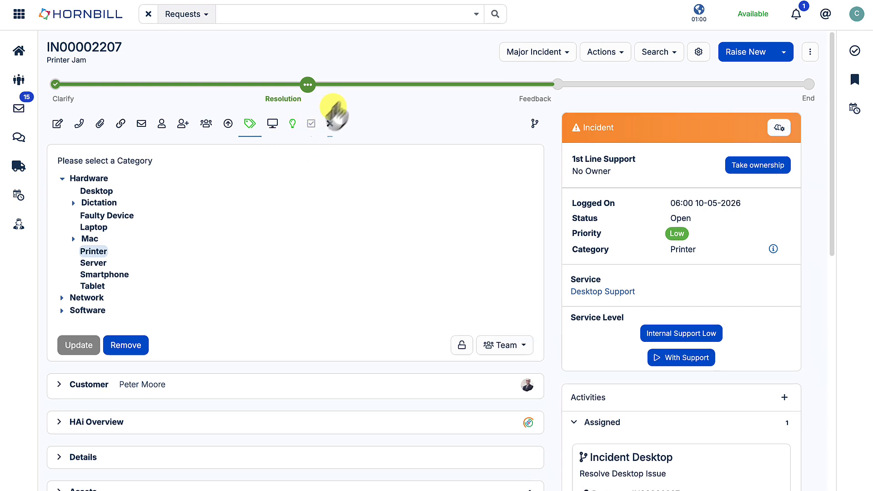
pyautogui.moveTo(335, 94)
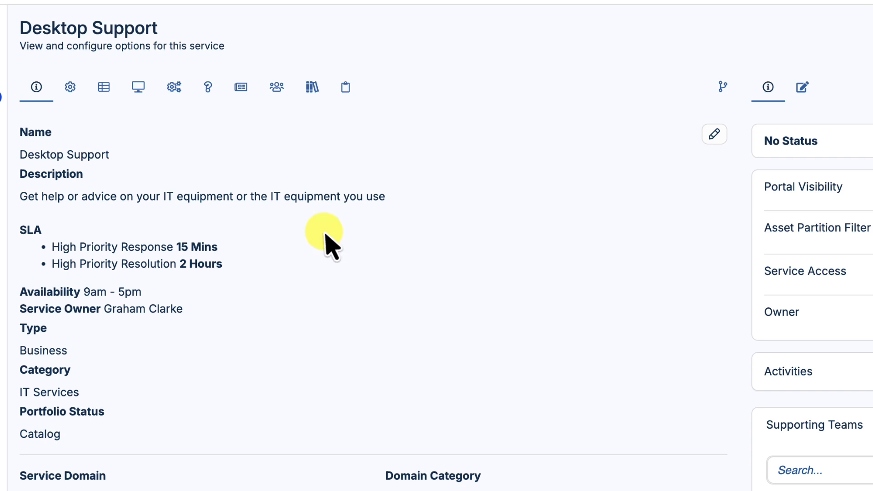
# - Review the Desktop Support request configurations for Service Request, Problem, Known Error, Change and Release, and return to Incident
pyautogui.click(71, 106)
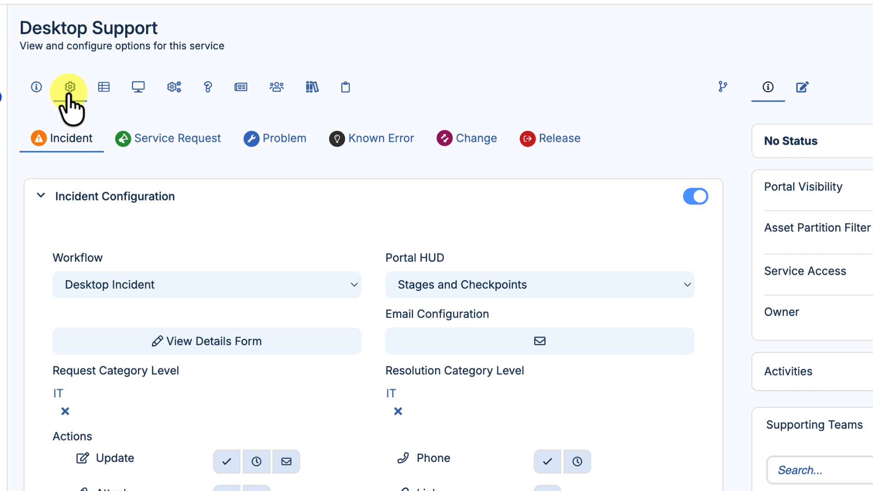
pyautogui.click(172, 138)
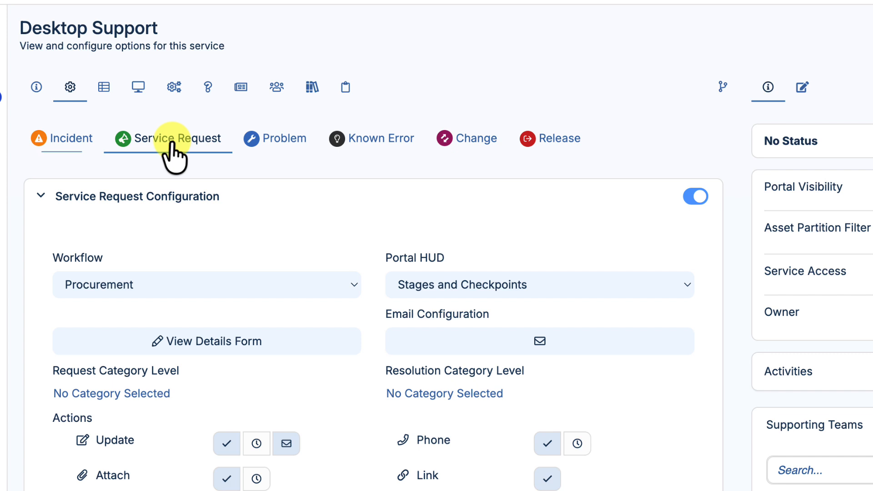
pyautogui.click(295, 150)
pyautogui.click(366, 152)
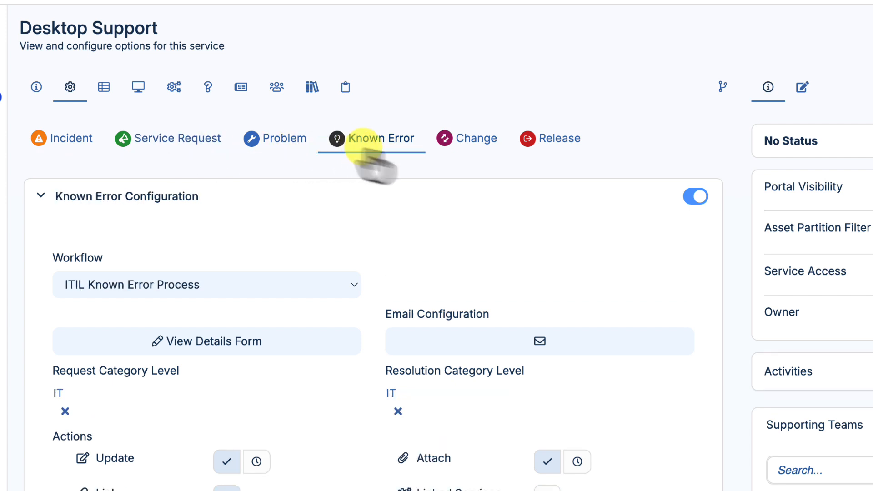
pyautogui.click(480, 150)
pyautogui.click(551, 147)
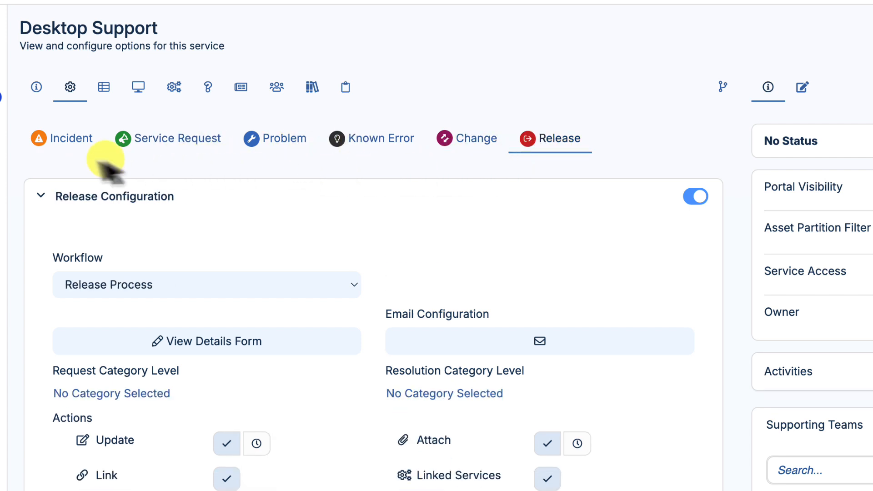
pyautogui.click(56, 153)
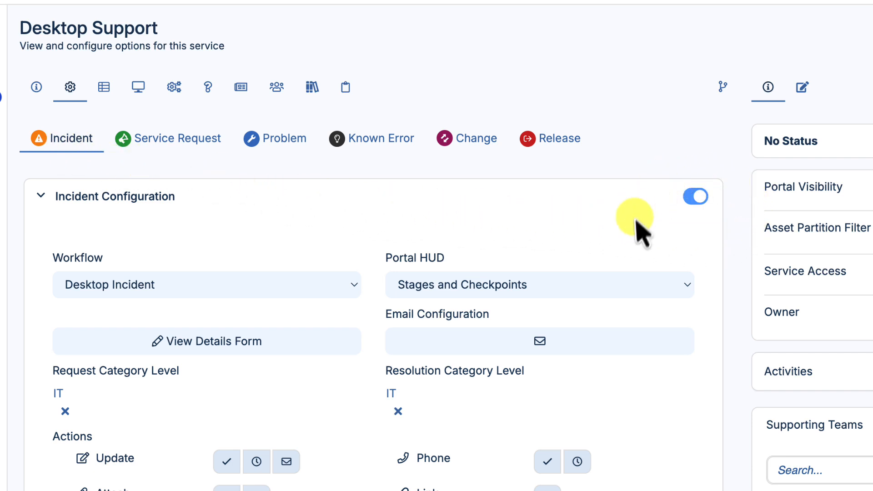
# - Switch the Incident Configuration of the Desktop Support service off and back on
pyautogui.click(703, 207)
pyautogui.click(703, 207)
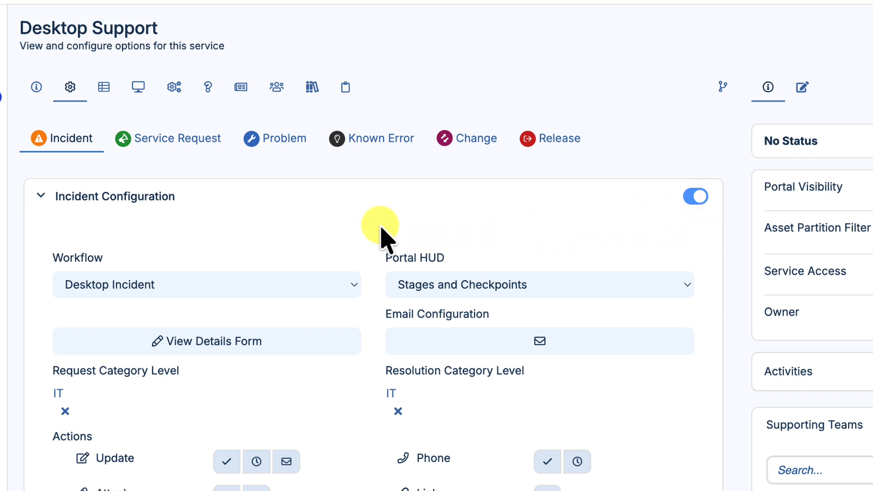
pyautogui.click(704, 201)
pyautogui.click(704, 202)
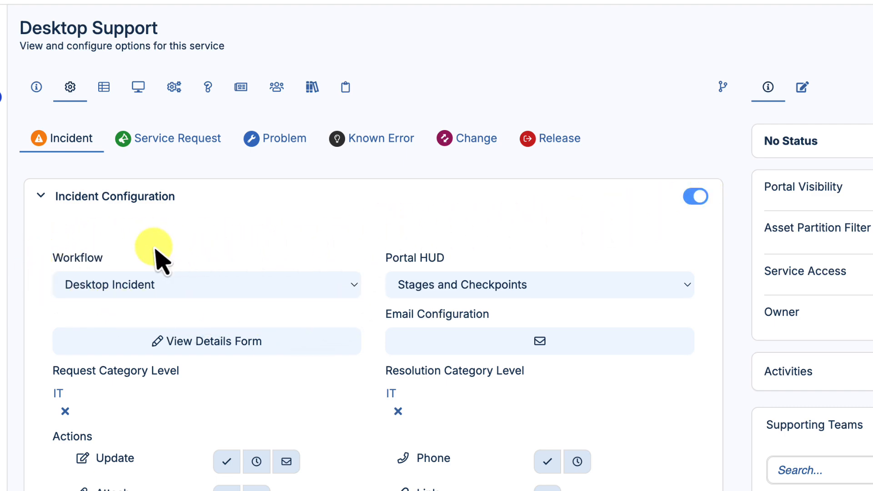
# - Examine the available Workflow and Portal HUD options for incidents, leaving Stages and Checkpoints selected
pyautogui.click(195, 288)
pyautogui.click(196, 288)
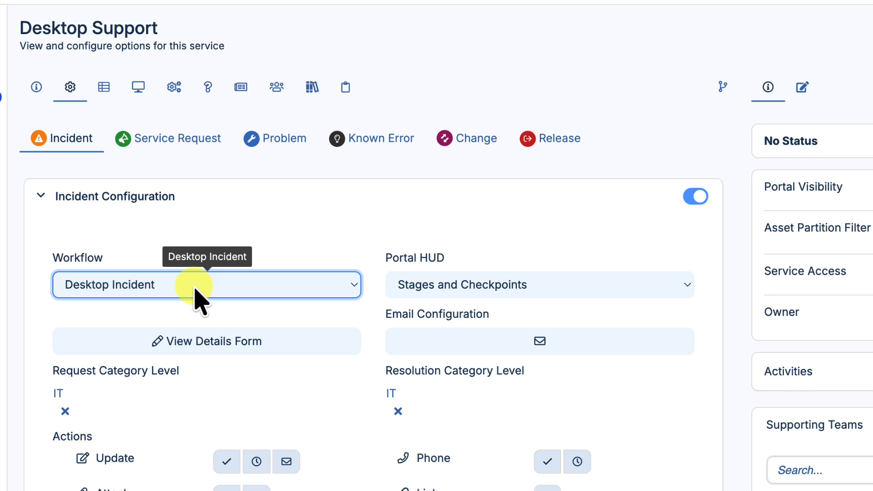
pyautogui.click(317, 261)
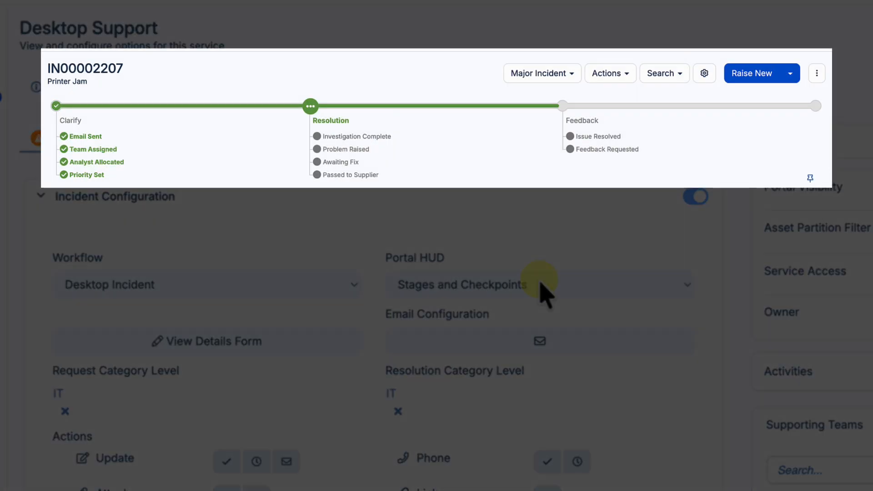
pyautogui.click(544, 292)
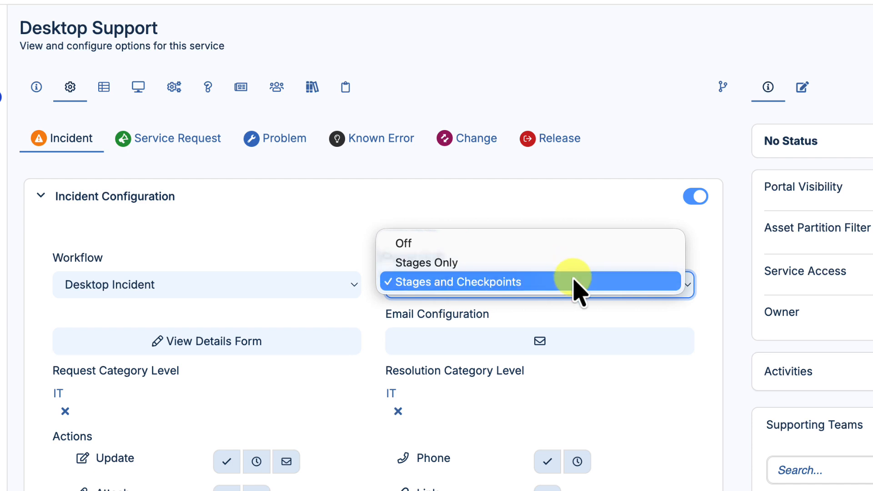
pyautogui.click(380, 313)
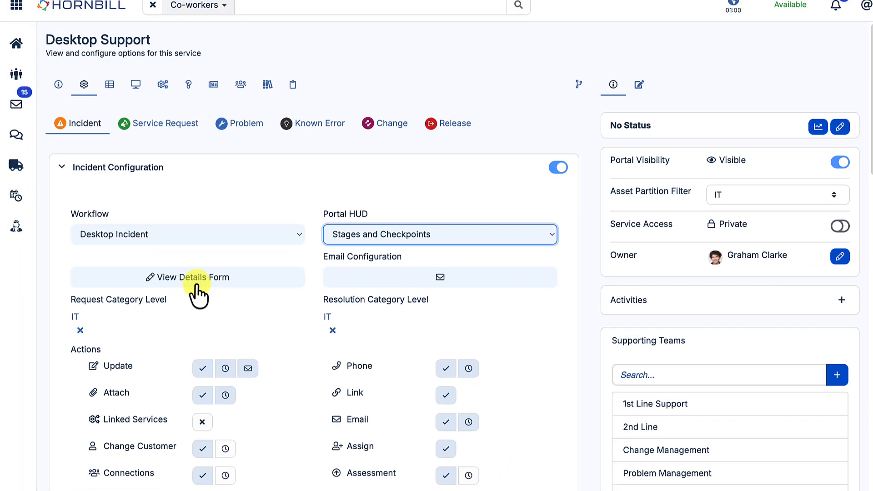
# - Inspect the incident details form in design mode, including the Extended Details field properties, and close it without applying changes
pyautogui.click(195, 278)
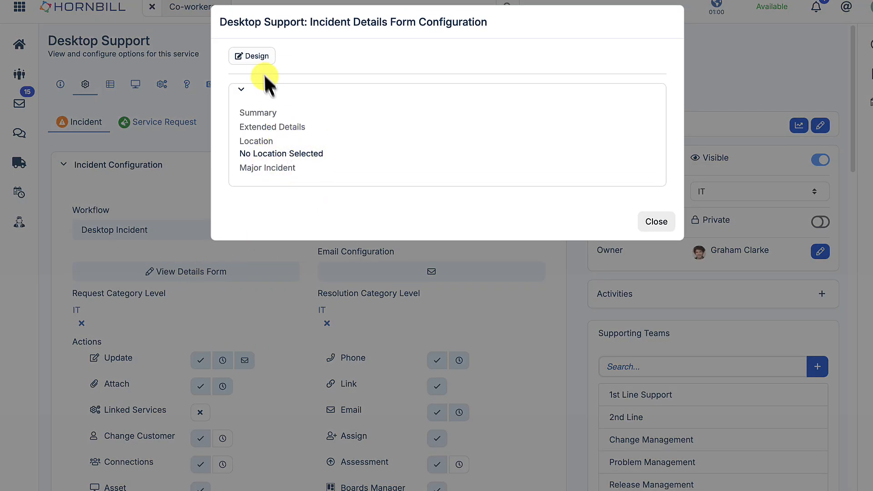
pyautogui.click(255, 56)
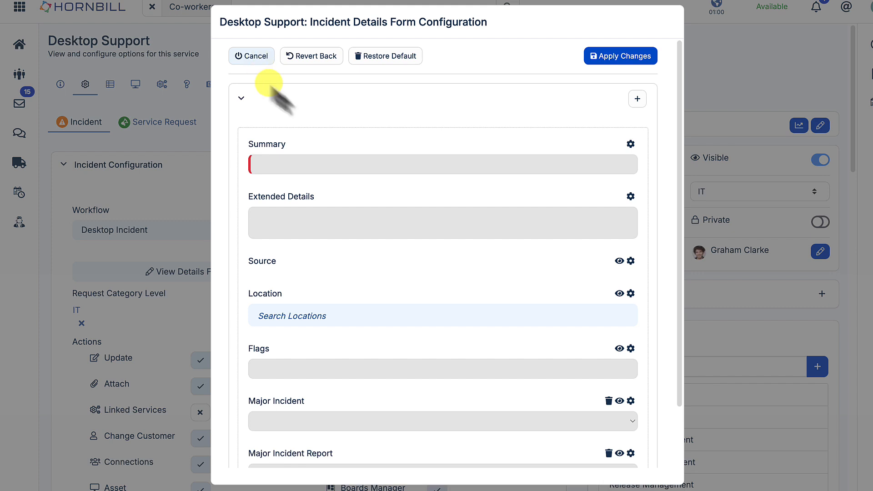
pyautogui.click(630, 196)
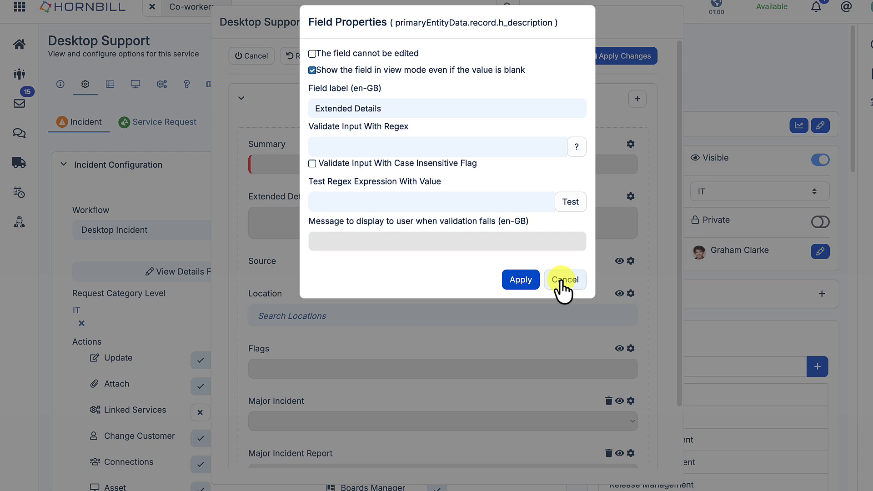
pyautogui.click(563, 285)
pyautogui.moveTo(629, 200); pyautogui.dragTo(629, 288)
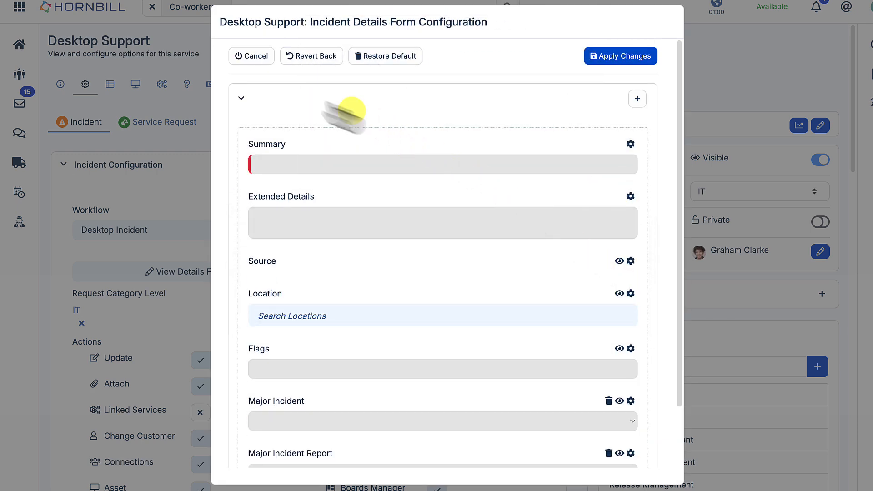
pyautogui.click(260, 64)
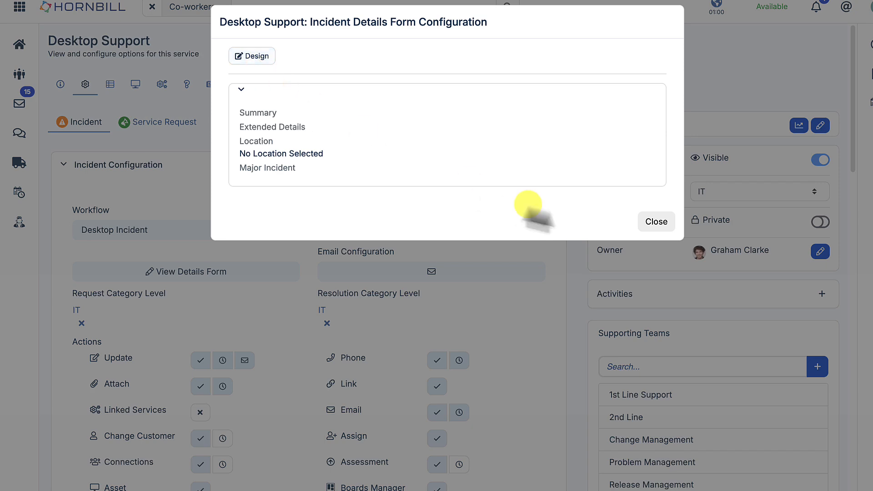
pyautogui.click(647, 226)
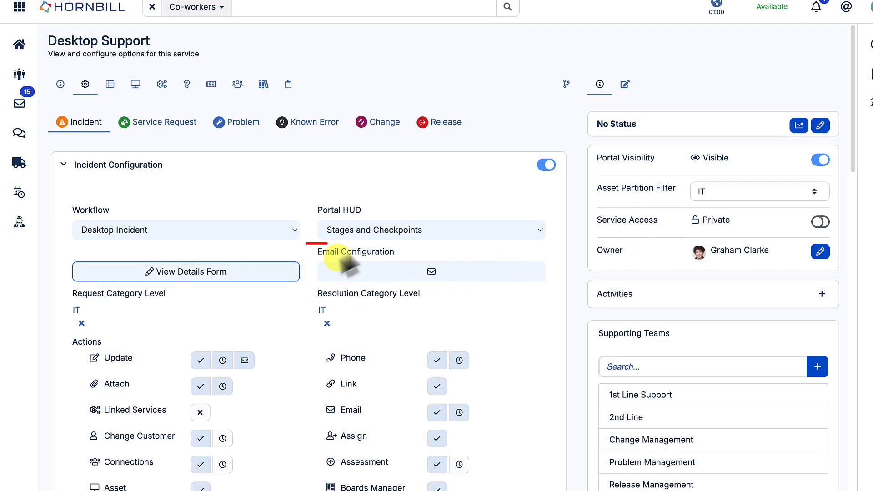
# - Examine the email template and Group1 choices in the incident Email Configuration, and close it without saving
pyautogui.click(416, 282)
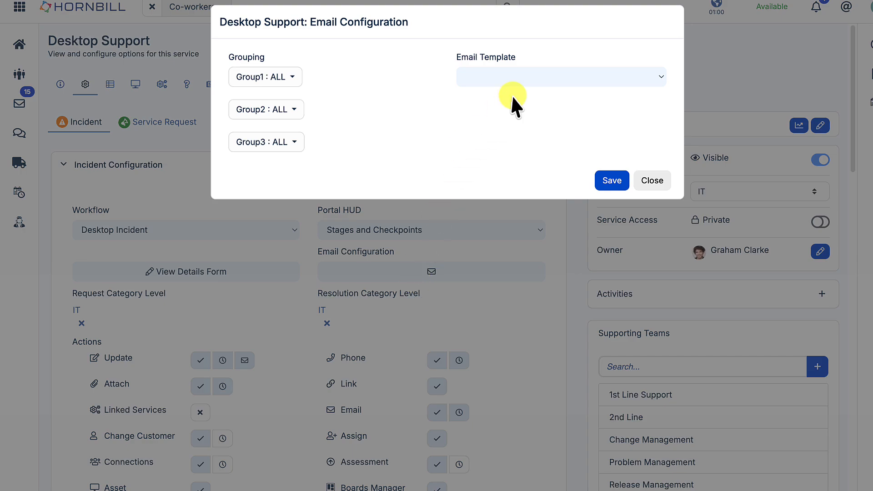
pyautogui.click(526, 77)
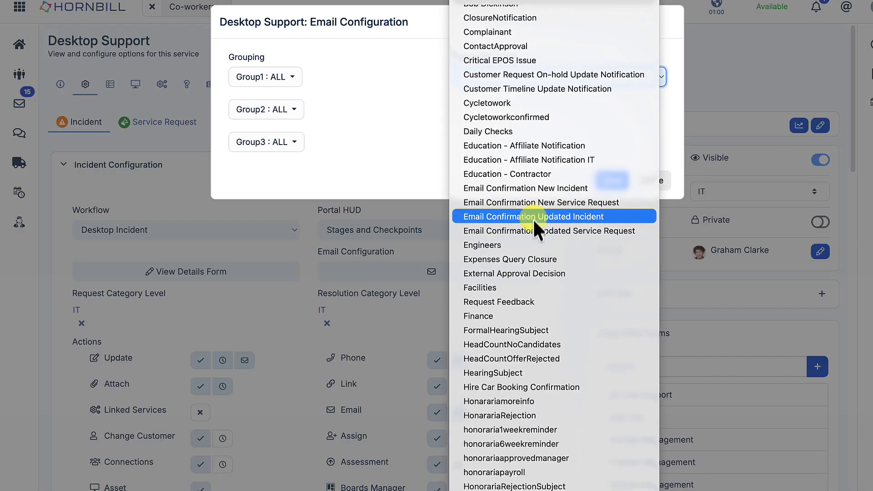
pyautogui.scroll(5, 529, 272)
pyautogui.click(388, 140)
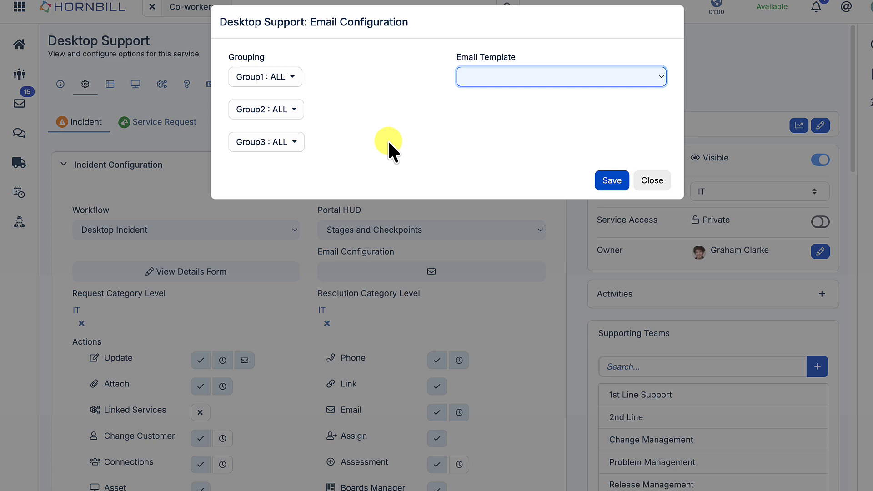
pyautogui.click(293, 80)
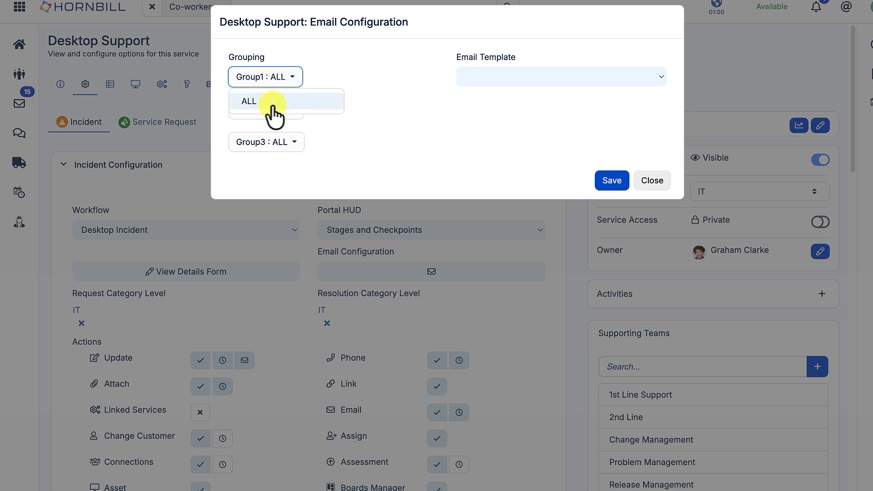
pyautogui.click(422, 125)
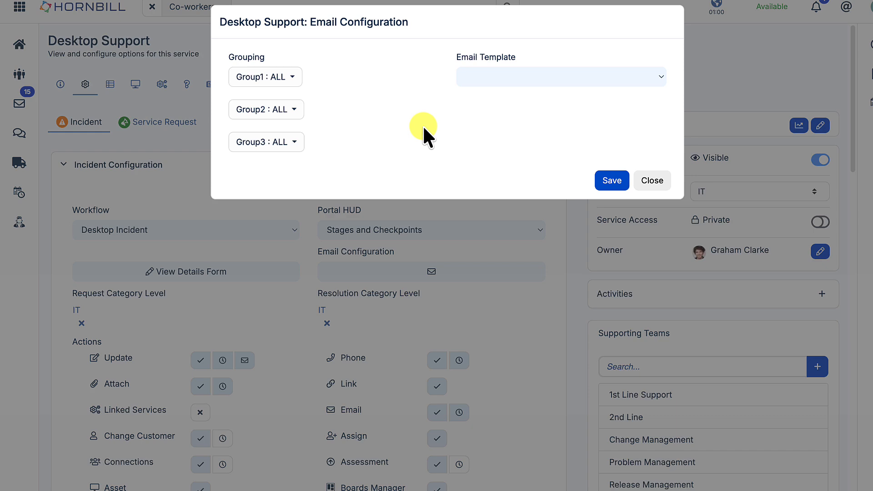
pyautogui.click(643, 182)
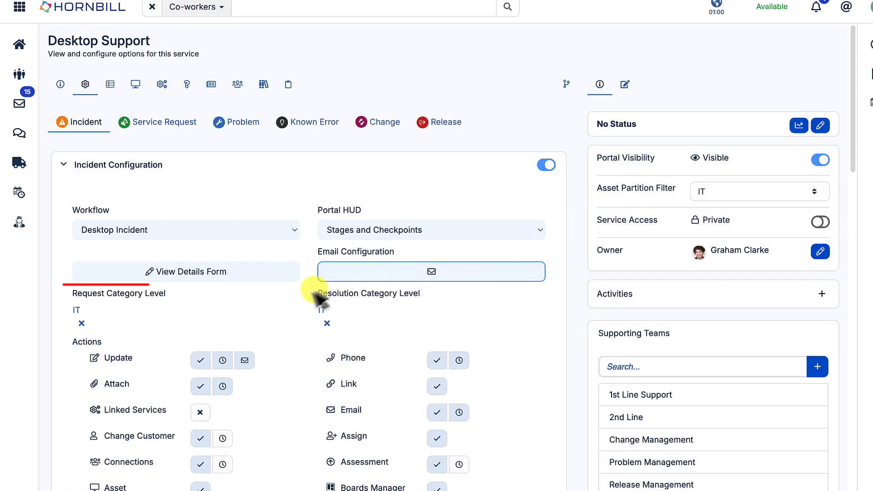
# - Clear the incident Request Category Level and set it to the IT category
pyautogui.click(81, 322)
pyautogui.click(103, 312)
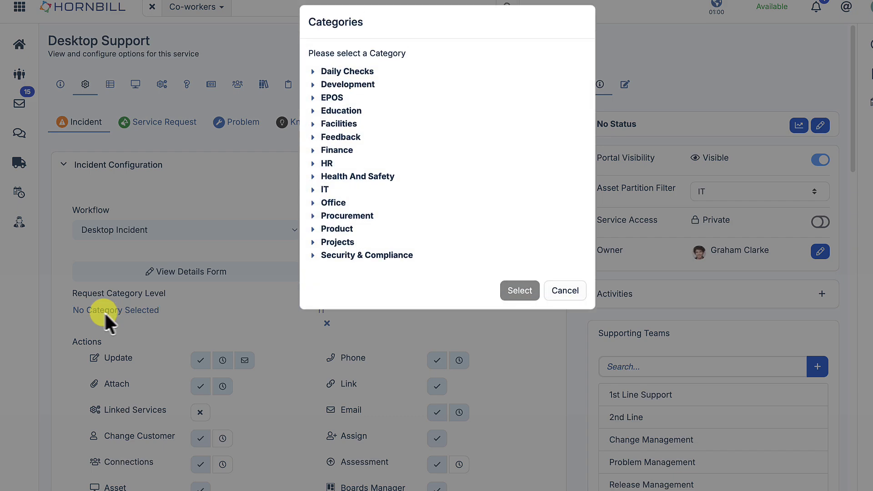
pyautogui.click(313, 190)
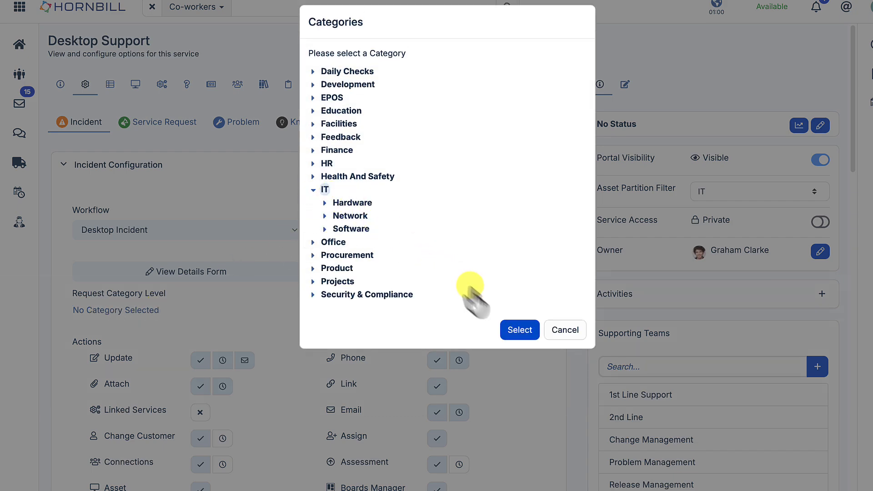
pyautogui.click(515, 334)
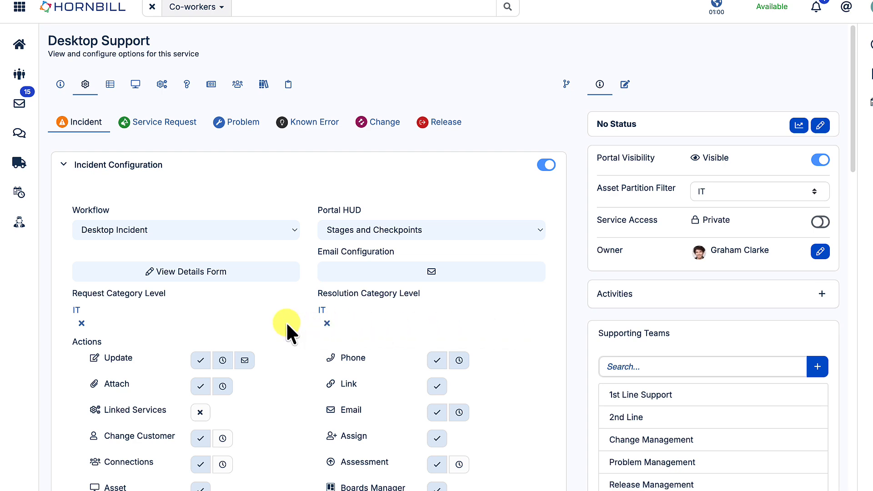
# - Check the Linked Services setting among the incident actions, and view the Email and Phone actions on the Printer Jam incident
pyautogui.scroll(-2, 286, 320)
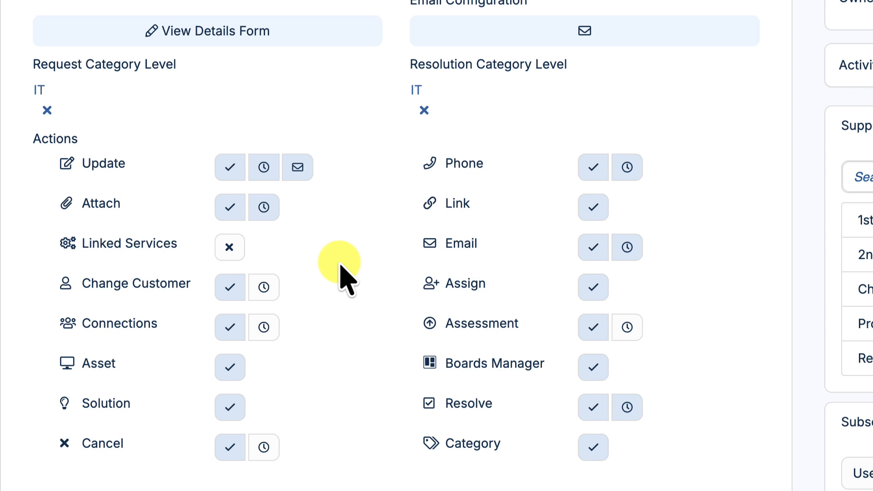
pyautogui.click(225, 256)
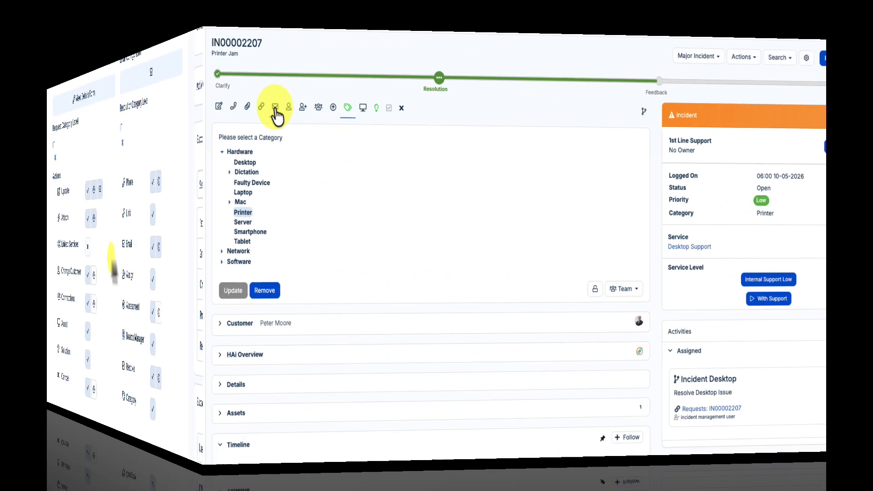
pyautogui.click(101, 88)
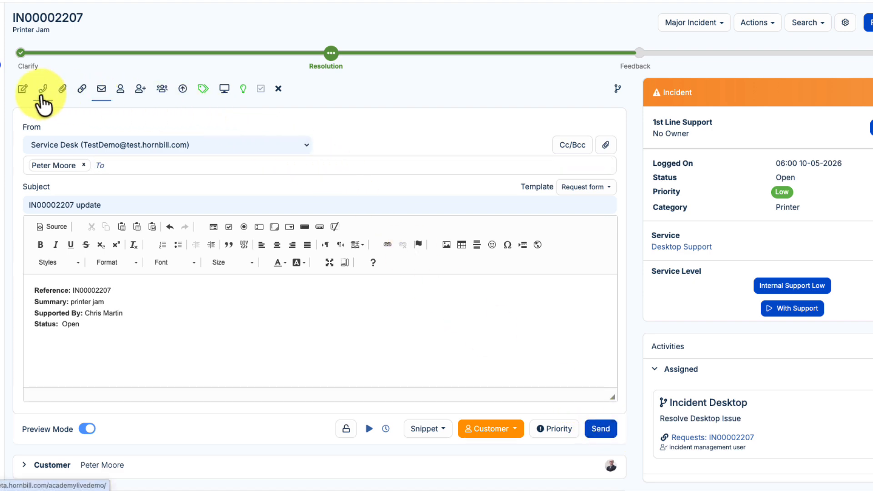
pyautogui.click(43, 89)
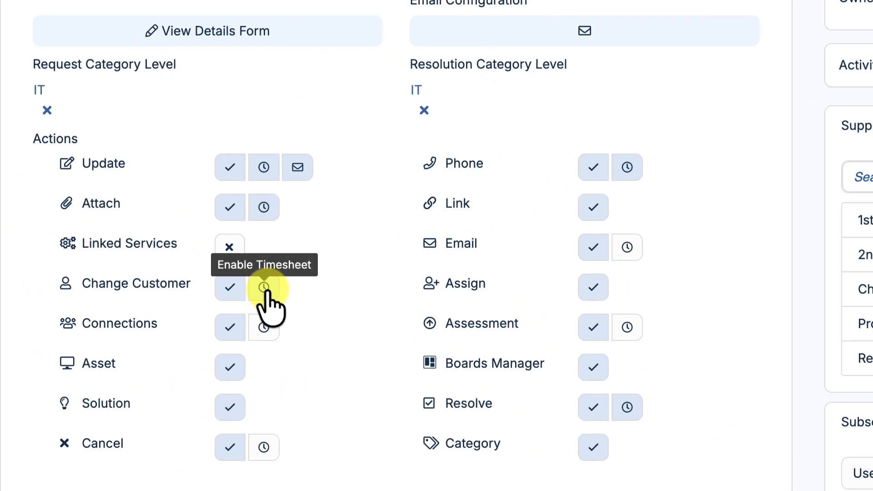
# - Enable the timesheet option for the Change Customer action and disable it again
pyautogui.click(265, 290)
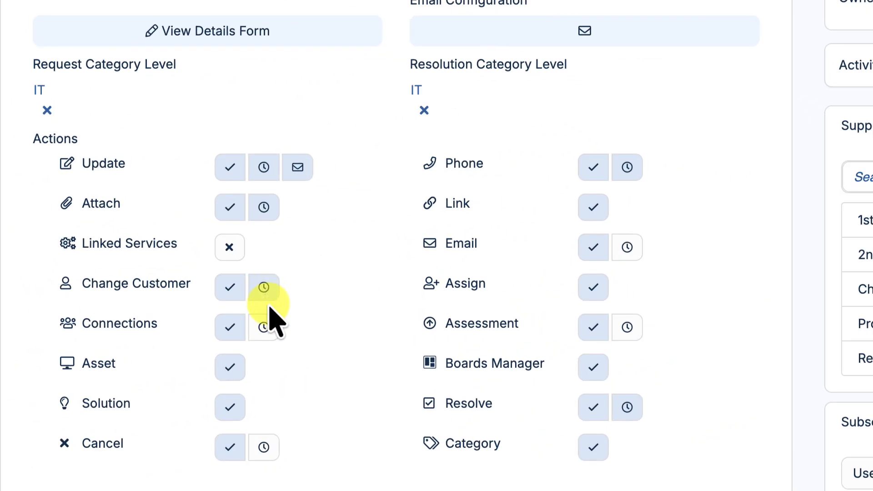
pyautogui.click(268, 298)
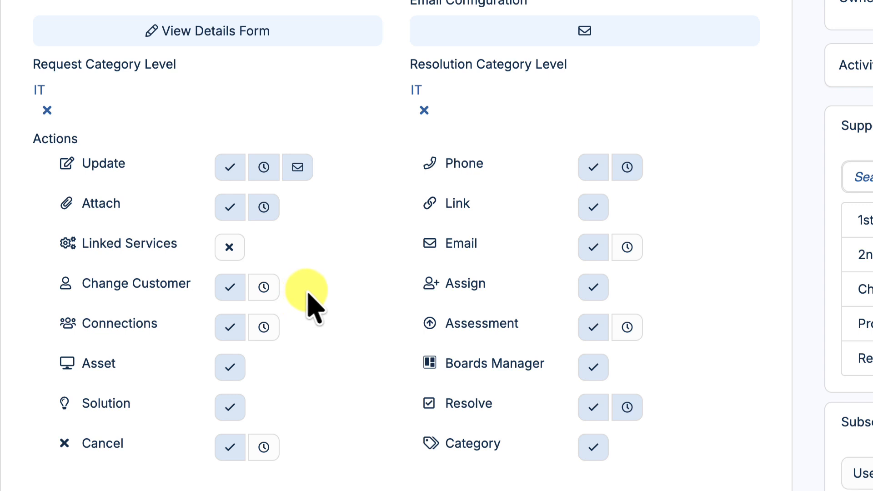
pyautogui.scroll(3, 307, 304)
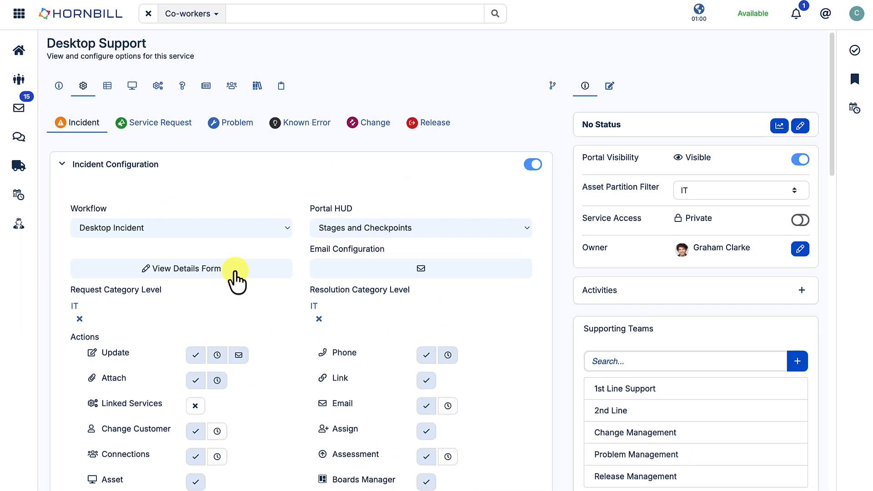
pyautogui.scroll(-3, 235, 281)
pyautogui.scroll(-4, 235, 281)
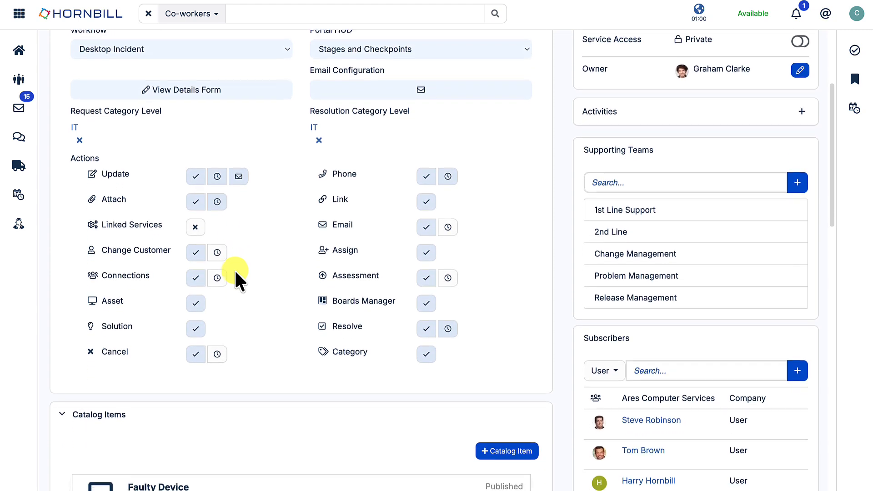
pyautogui.scroll(7, 235, 281)
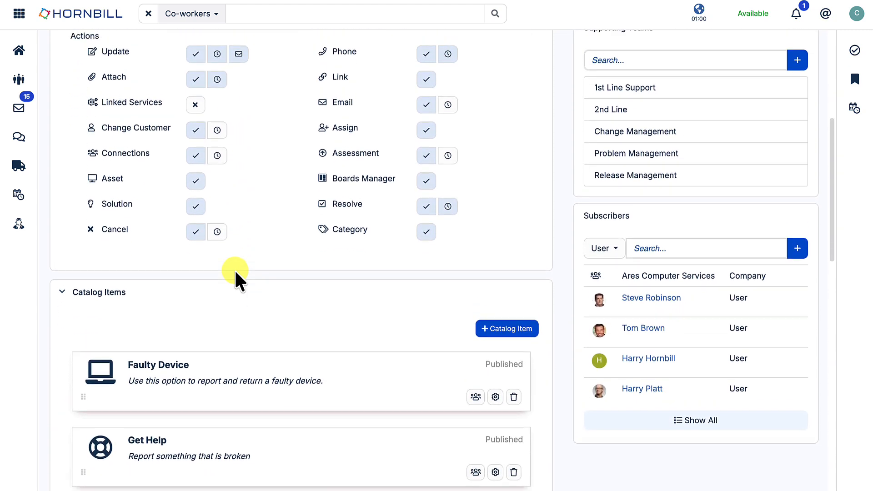